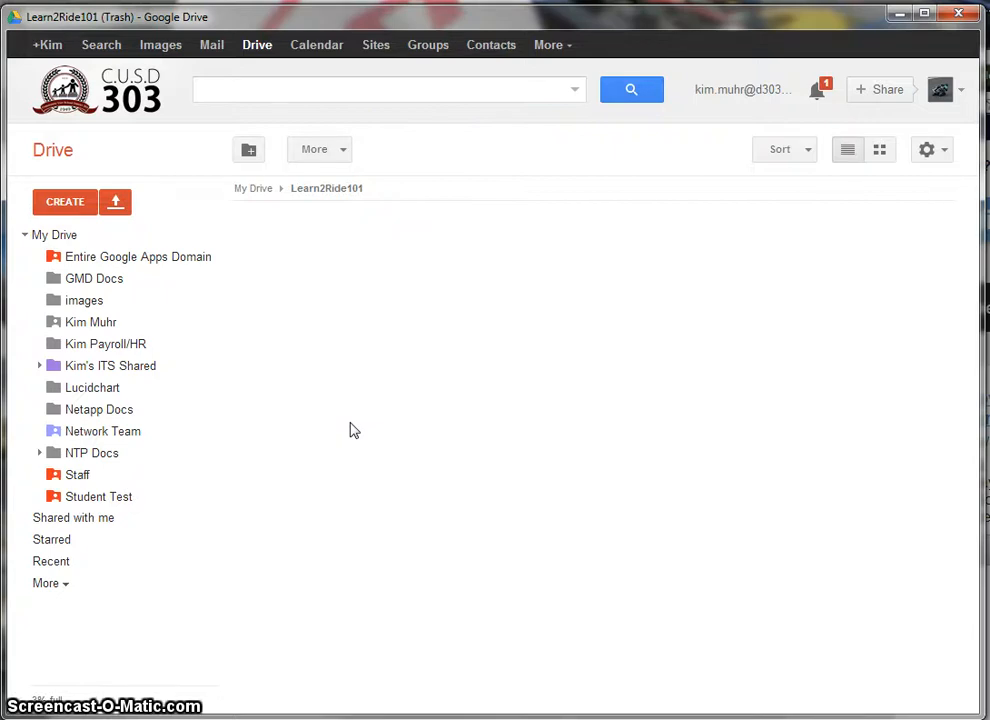
# Create a new folder named "Learn2Ride101 - " followed by the teacher's surname.
pyautogui.click(62, 208)
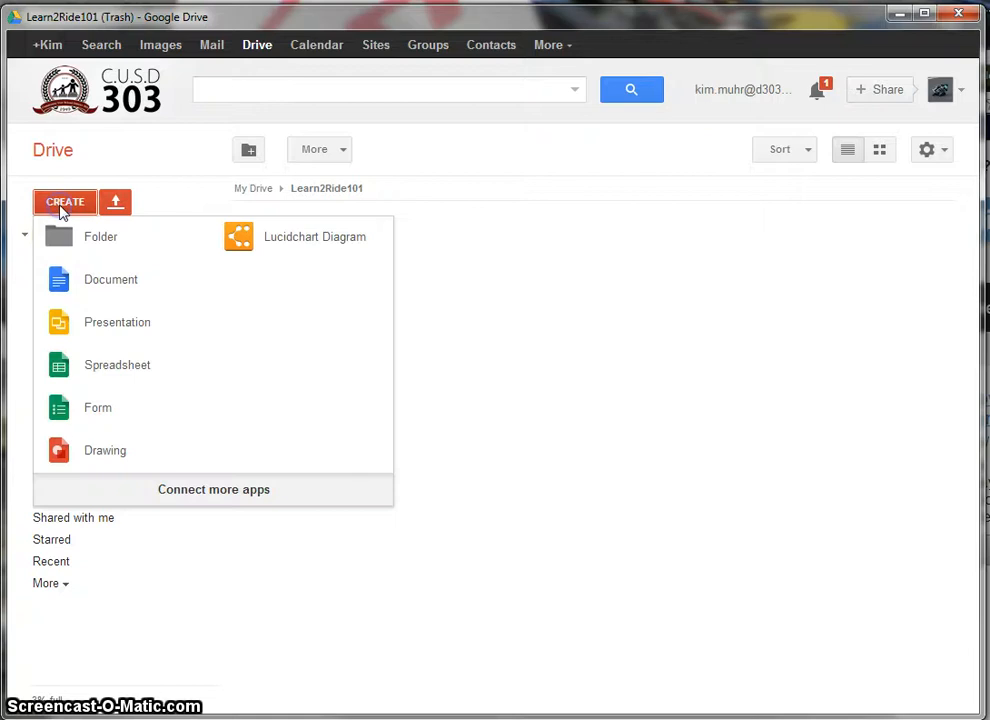
pyautogui.click(80, 236)
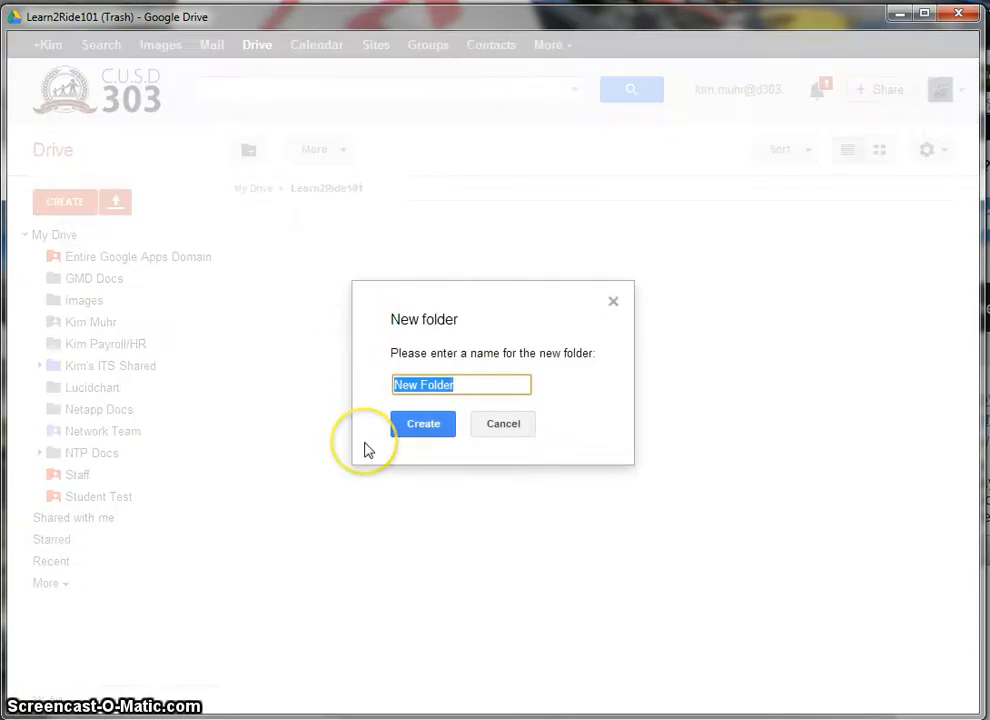
pyautogui.write('Lear')
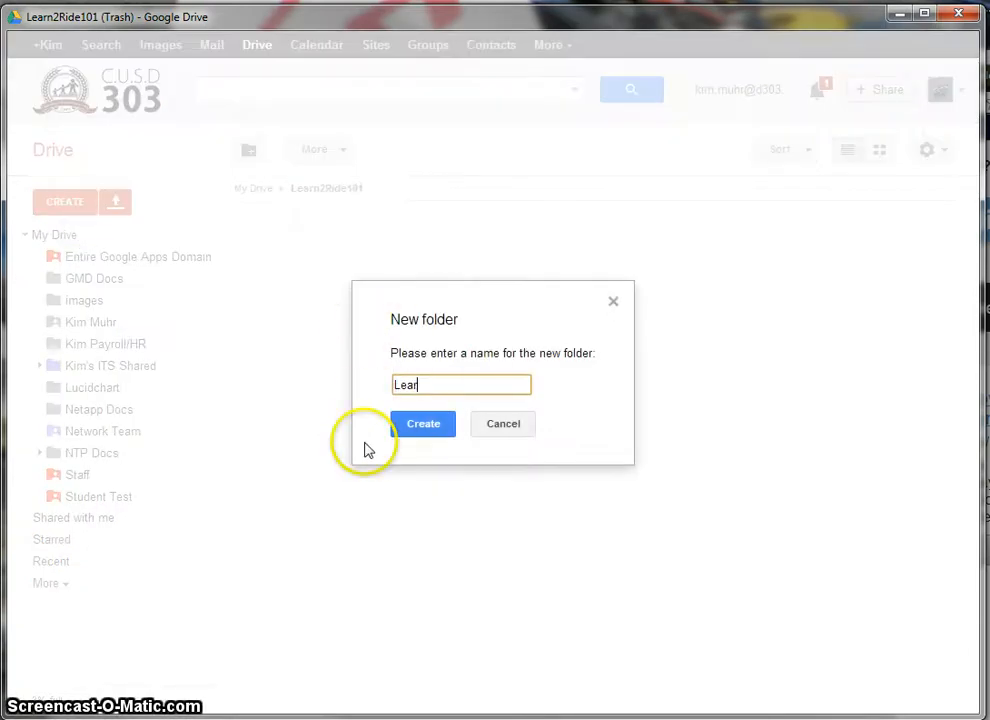
pyautogui.write('n2')
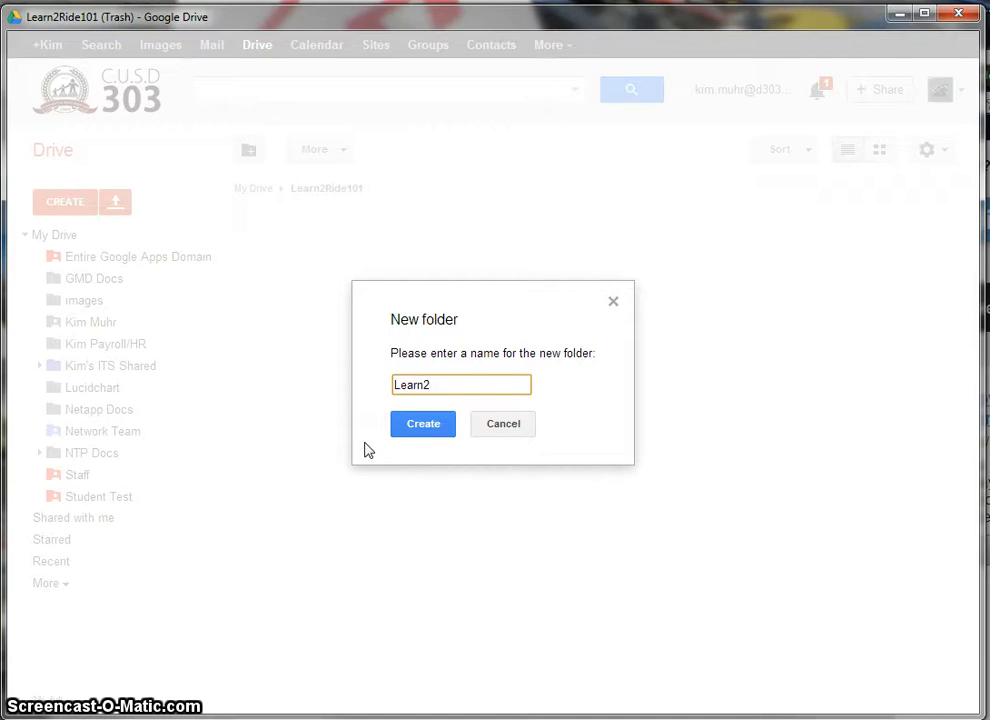
pyautogui.write('S')
pyautogui.write('Ri')
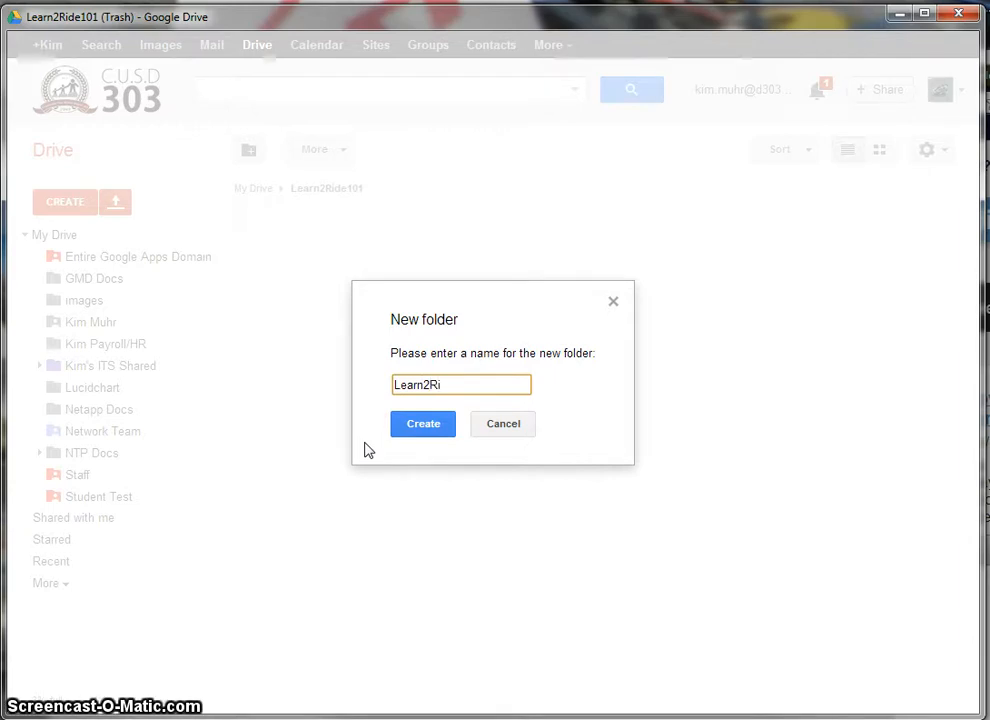
pyautogui.write('de1')
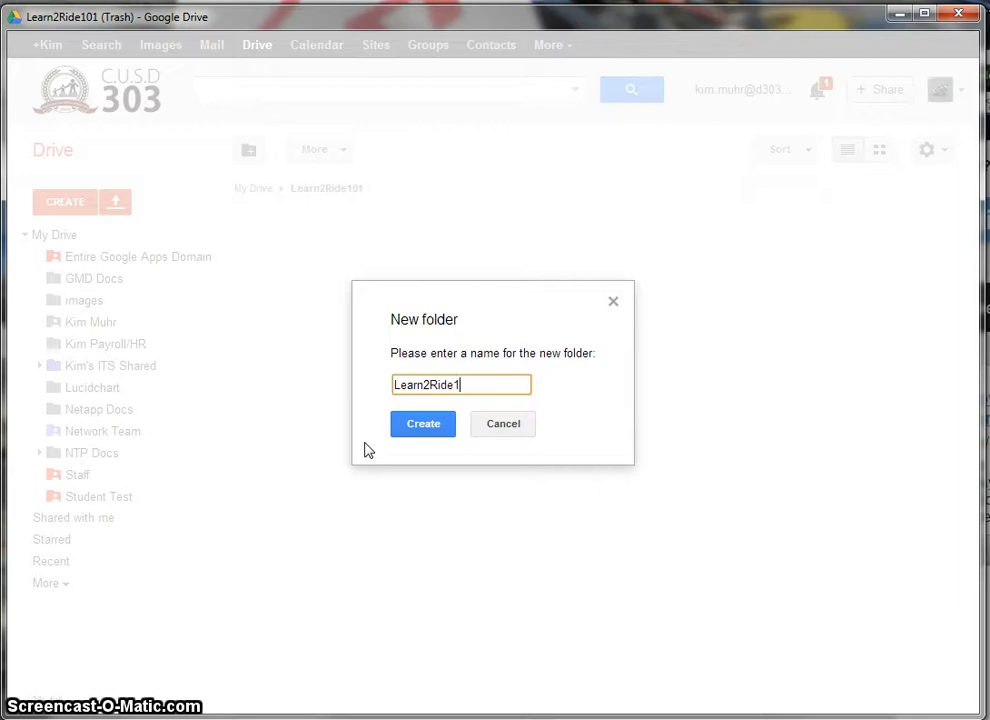
pyautogui.write('01 - Muhr')
pyautogui.click(419, 438)
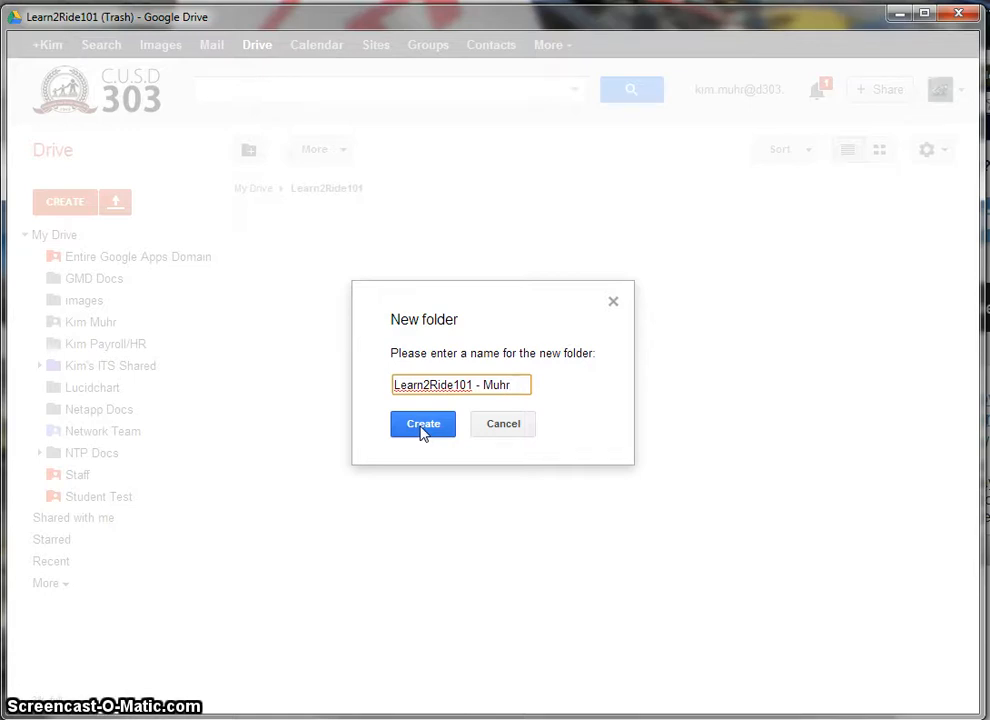
pyautogui.click(422, 428)
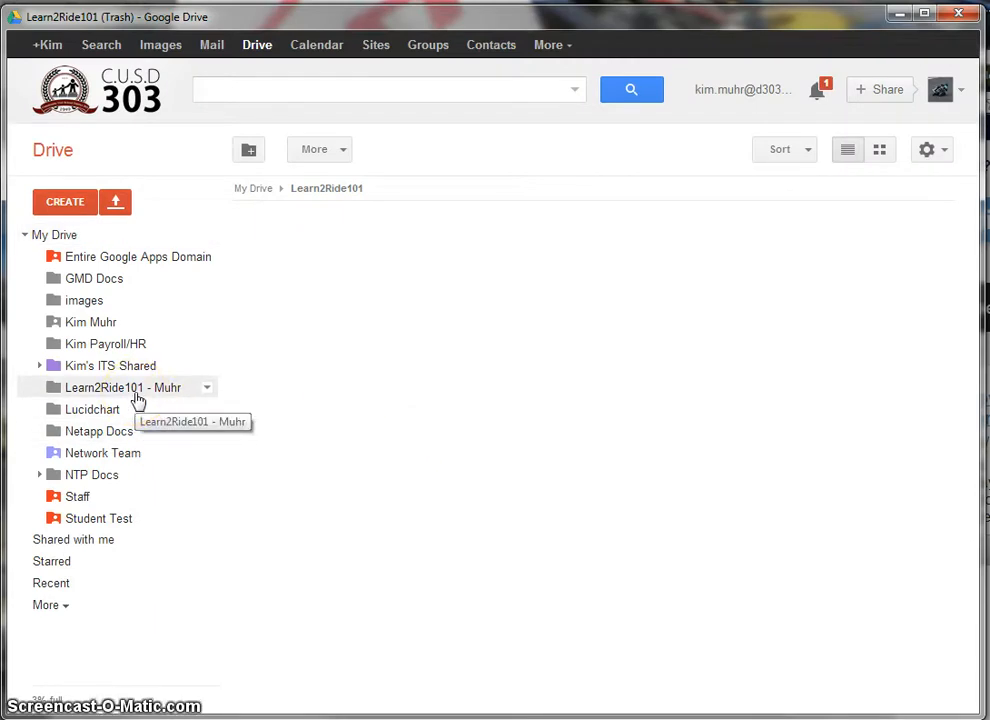
# Open the new folder's sharing settings and enter the two student accounts as people to invite.
pyautogui.click(203, 392)
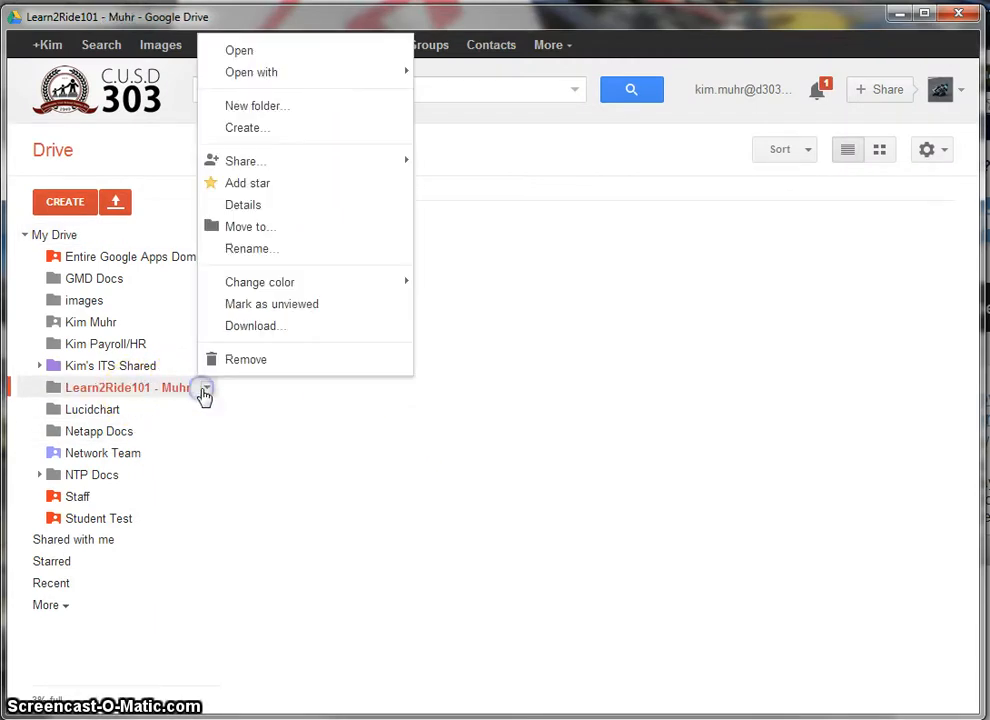
pyautogui.moveTo(250, 170)
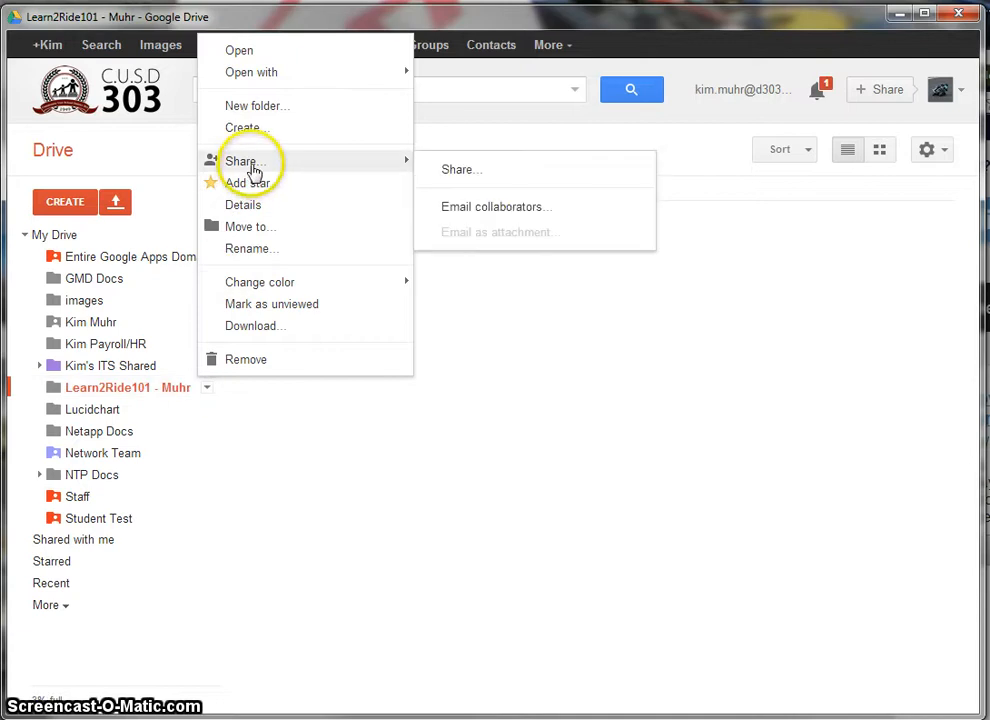
pyautogui.click(481, 172)
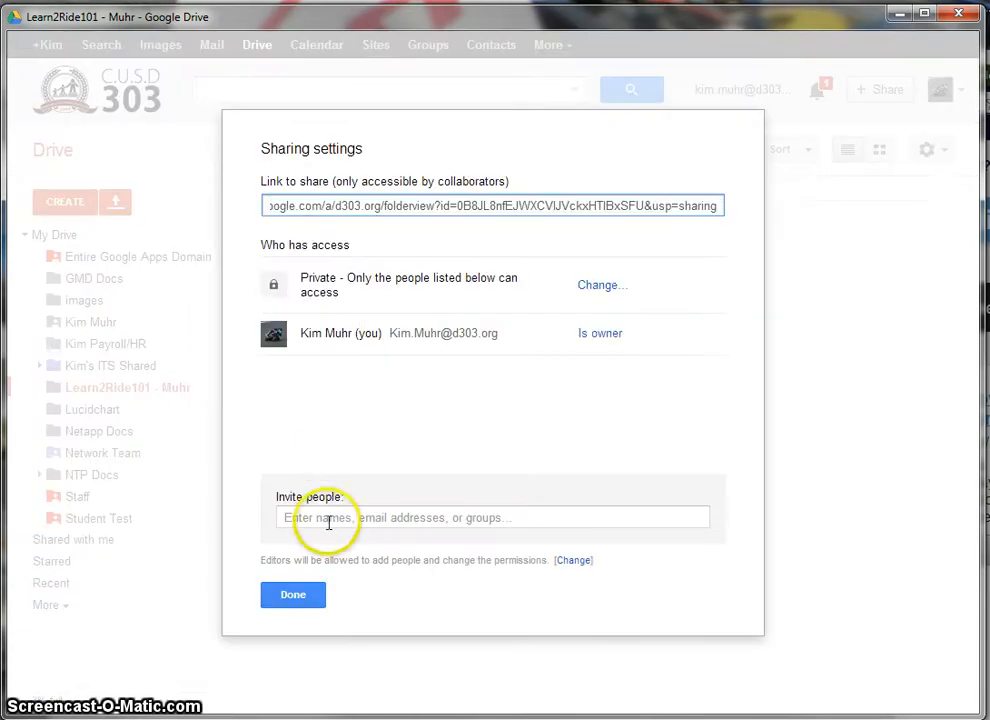
pyautogui.click(330, 519)
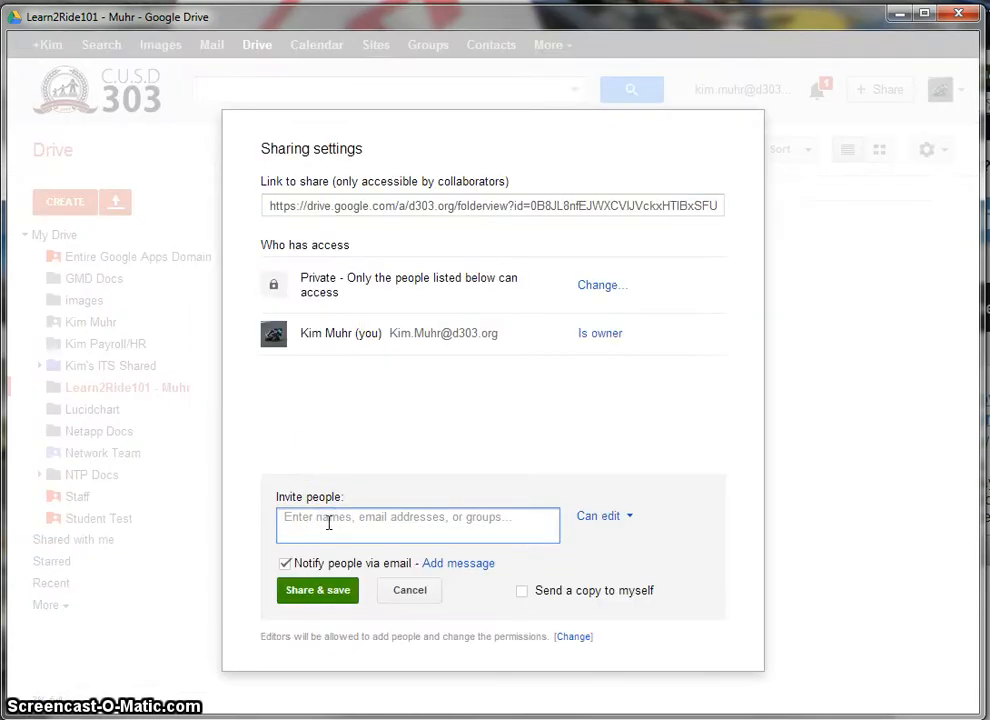
pyautogui.write('12345')
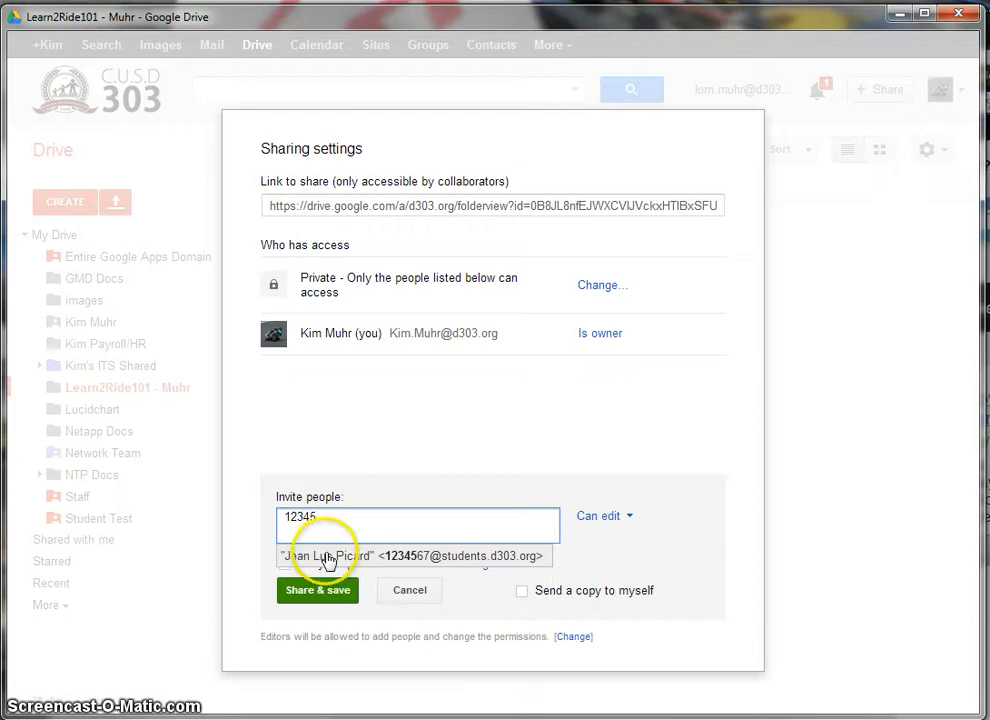
pyautogui.click(327, 556)
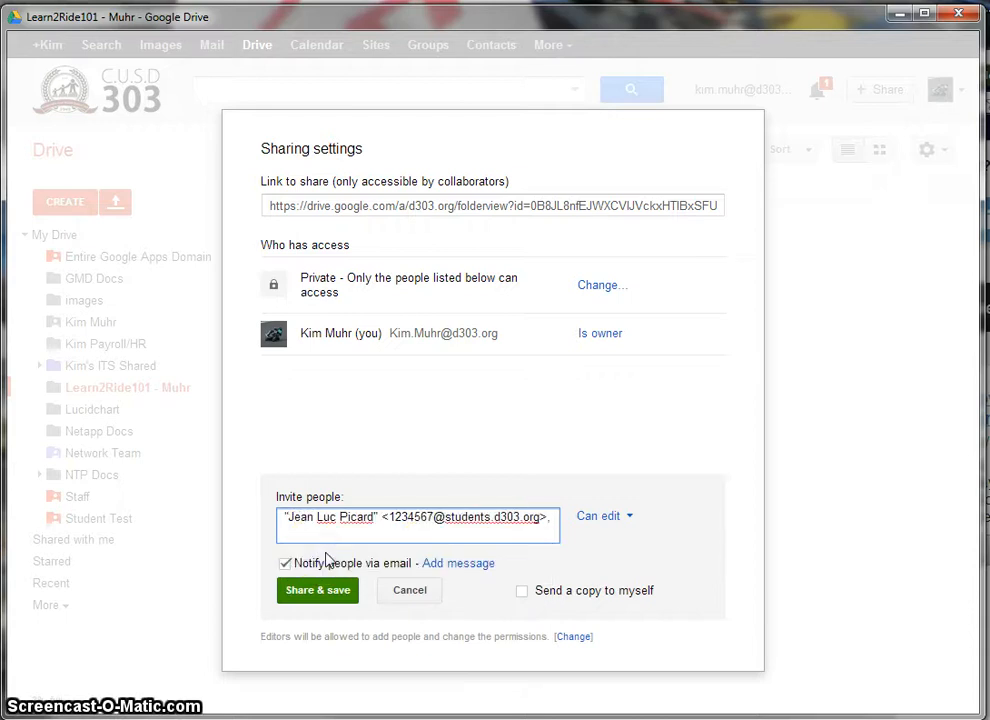
pyautogui.write('test')
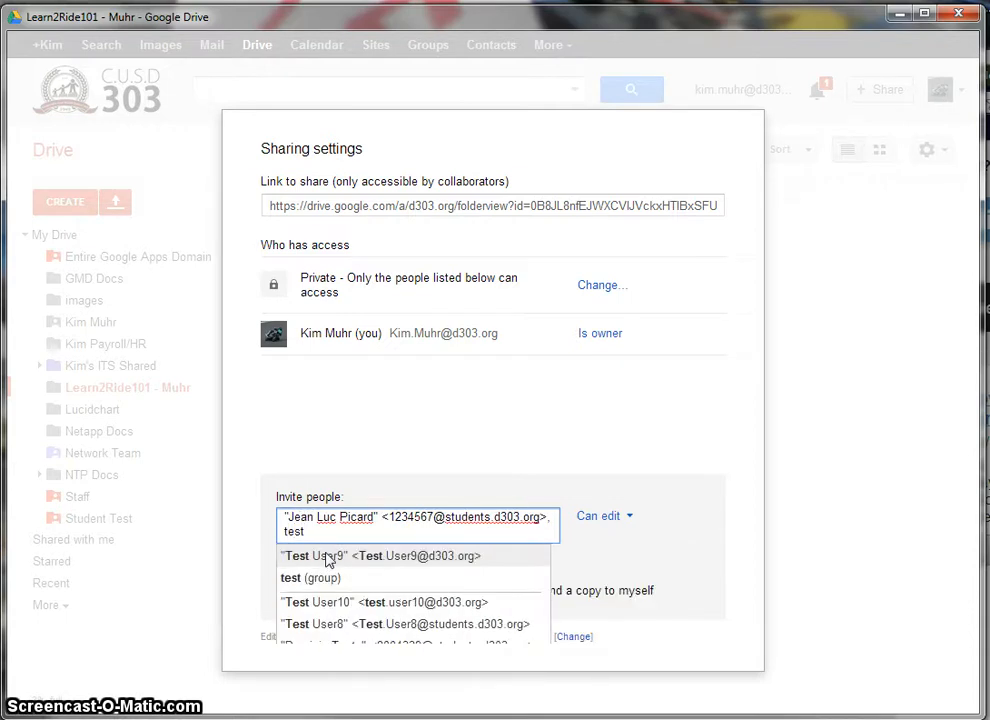
pyautogui.click(318, 626)
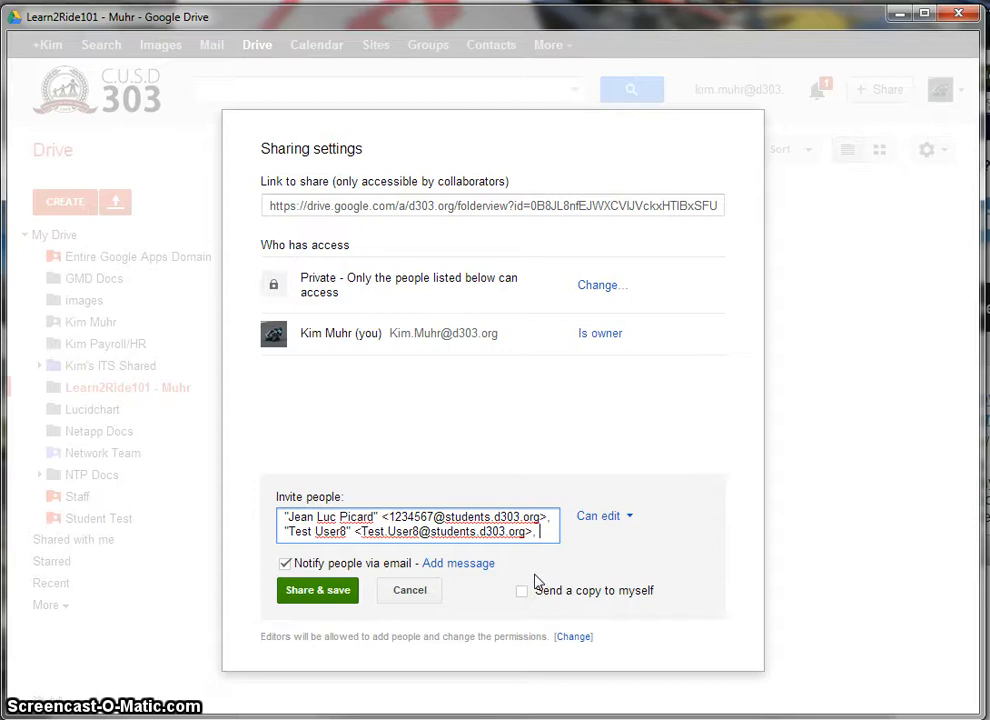
# Review the access levels and email notification option offered for the invited students.
pyautogui.click(634, 515)
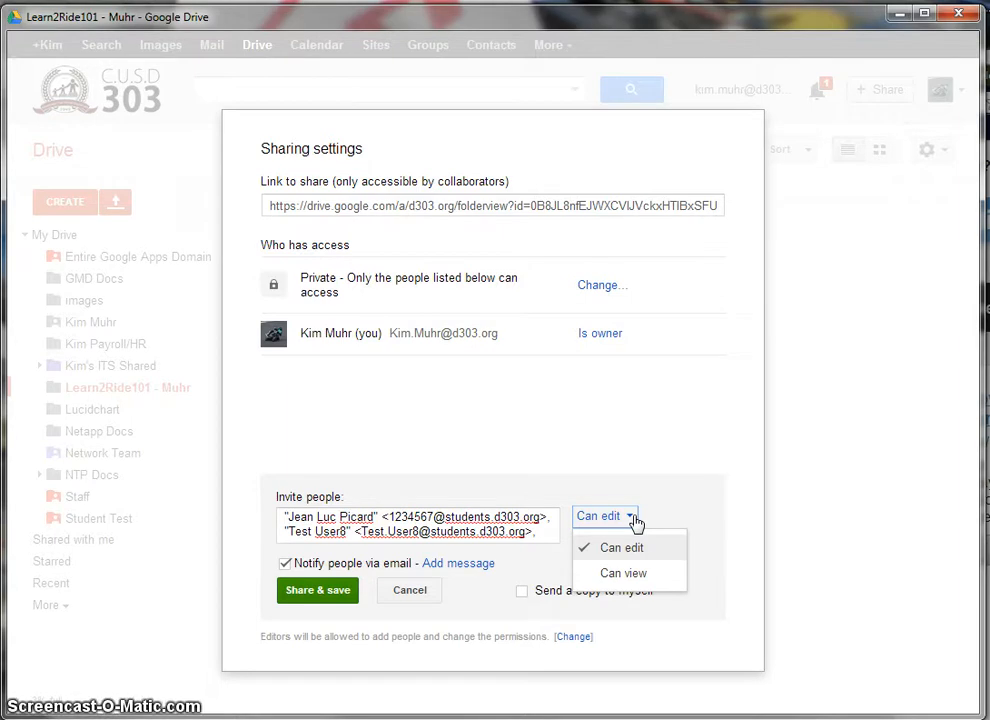
pyautogui.click(197, 551)
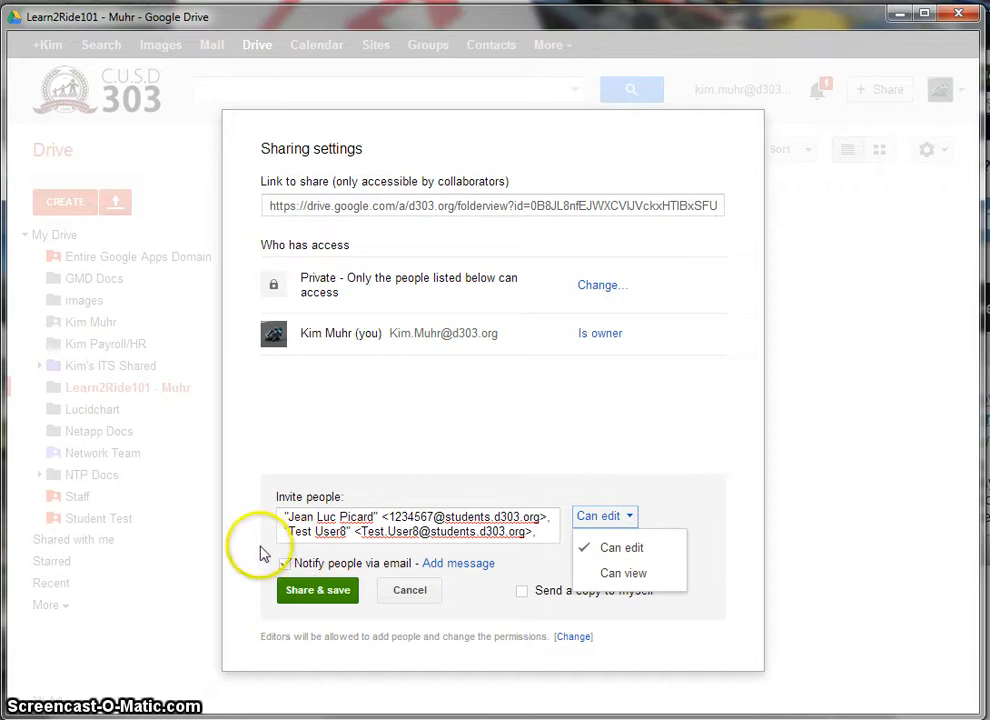
pyautogui.click(684, 490)
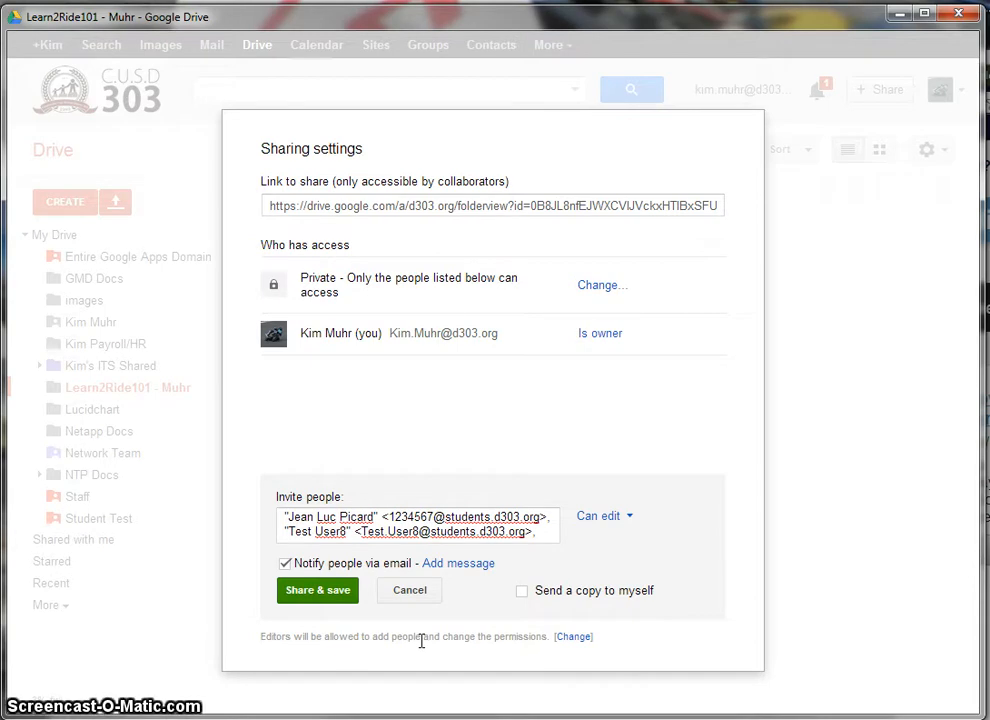
pyautogui.click(285, 564)
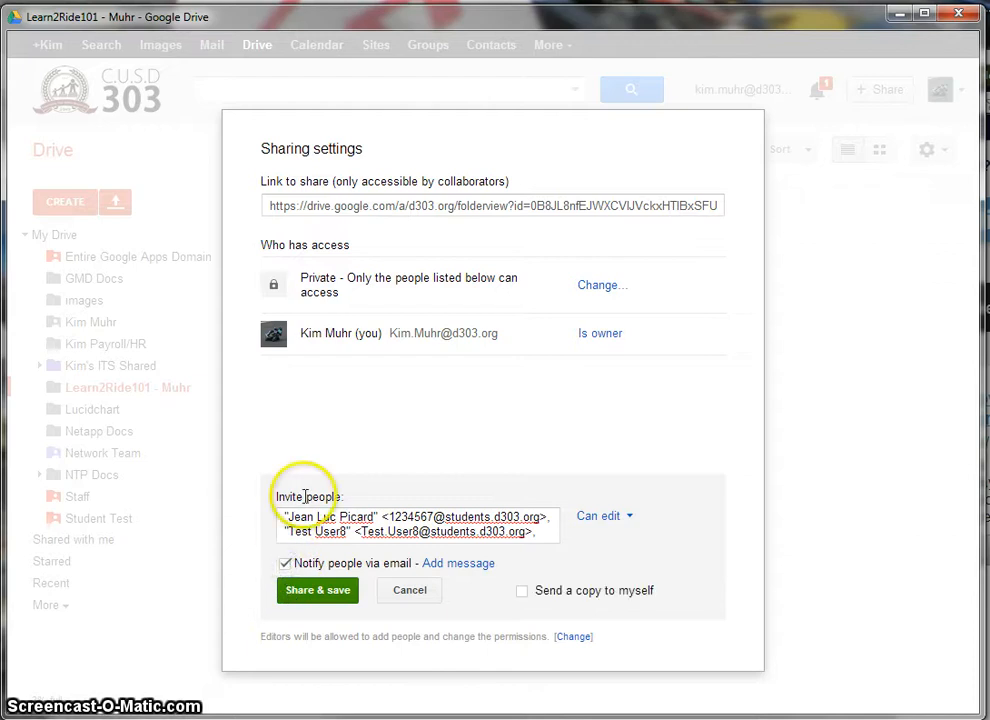
pyautogui.click(280, 636)
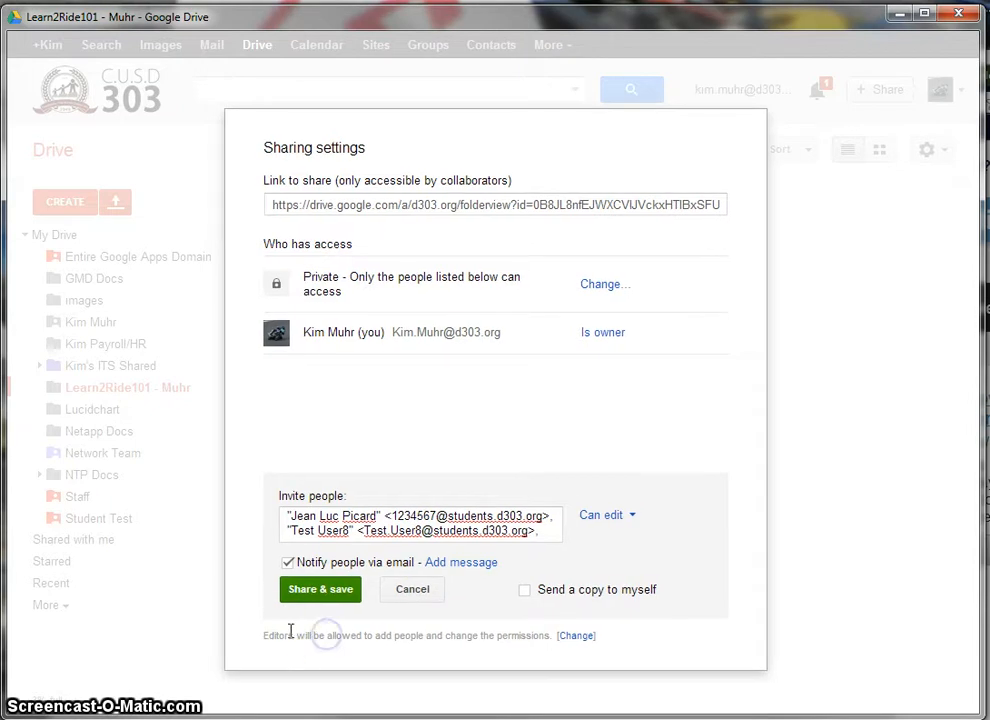
# Restrict permission changes to the owner only, and share the folder with the two invited students with edit access.
pyautogui.moveTo(263, 636); pyautogui.dragTo(492, 640)
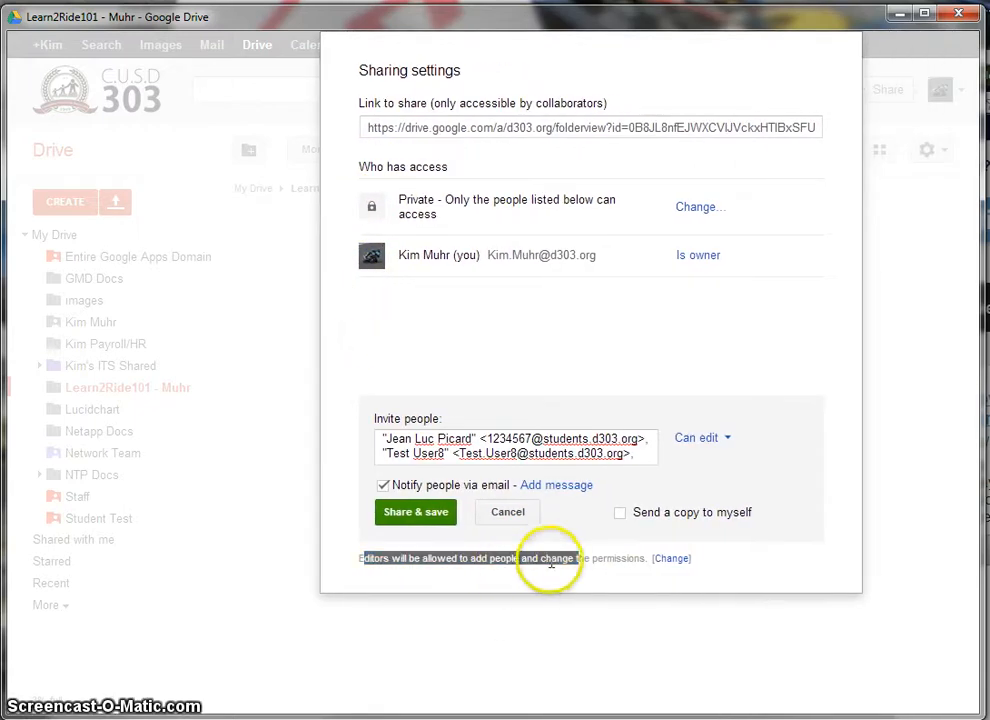
pyautogui.click(671, 558)
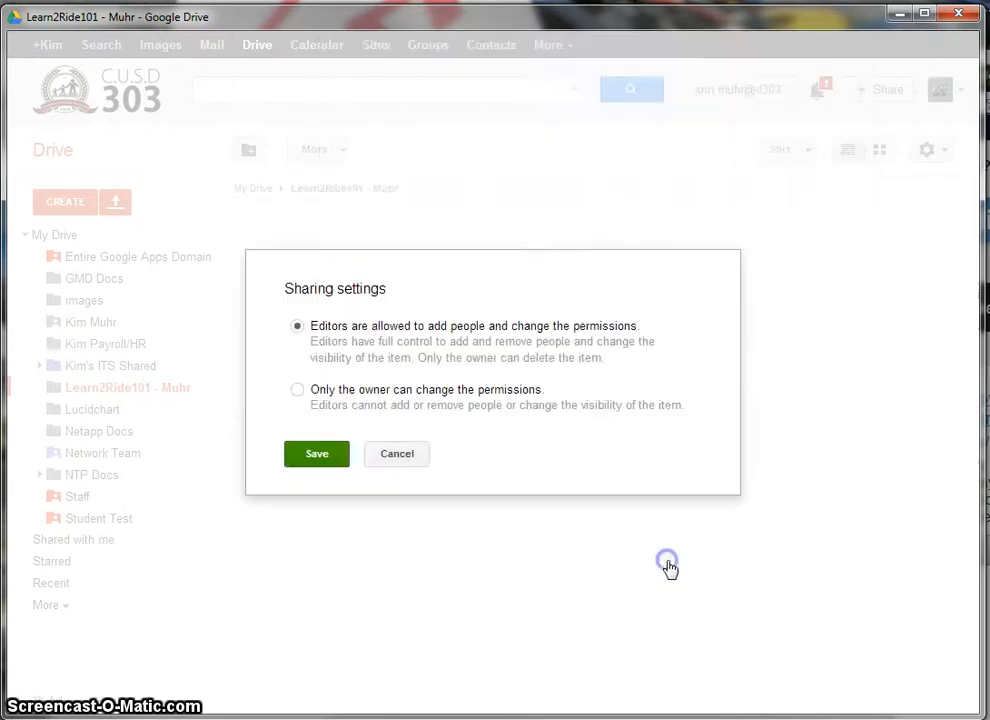
pyautogui.click(297, 391)
pyautogui.click(315, 458)
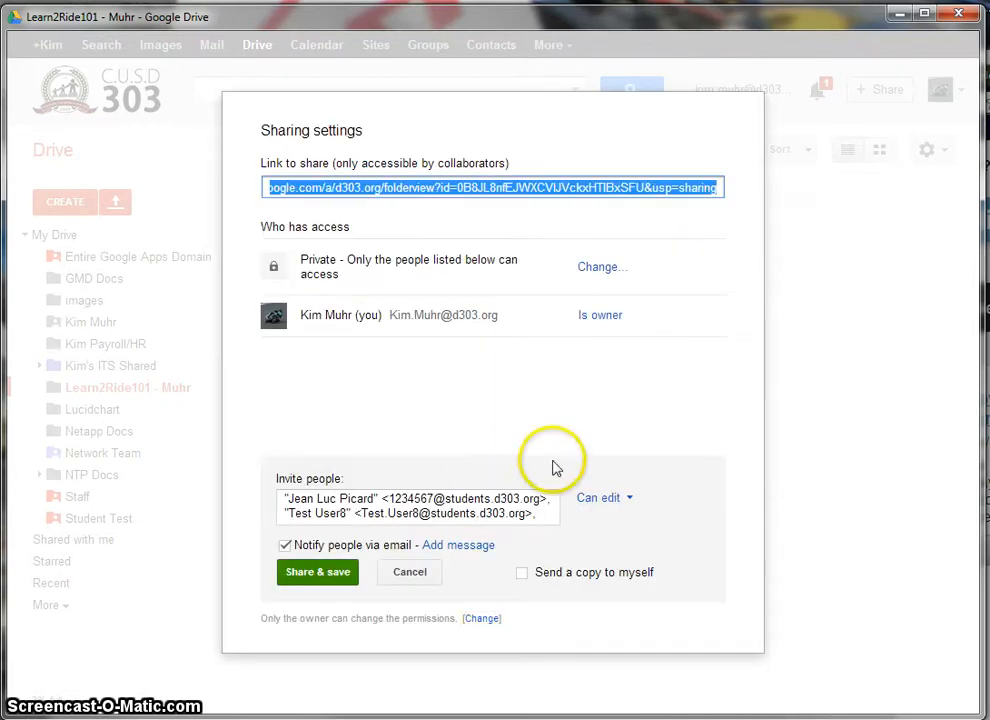
pyautogui.click(317, 572)
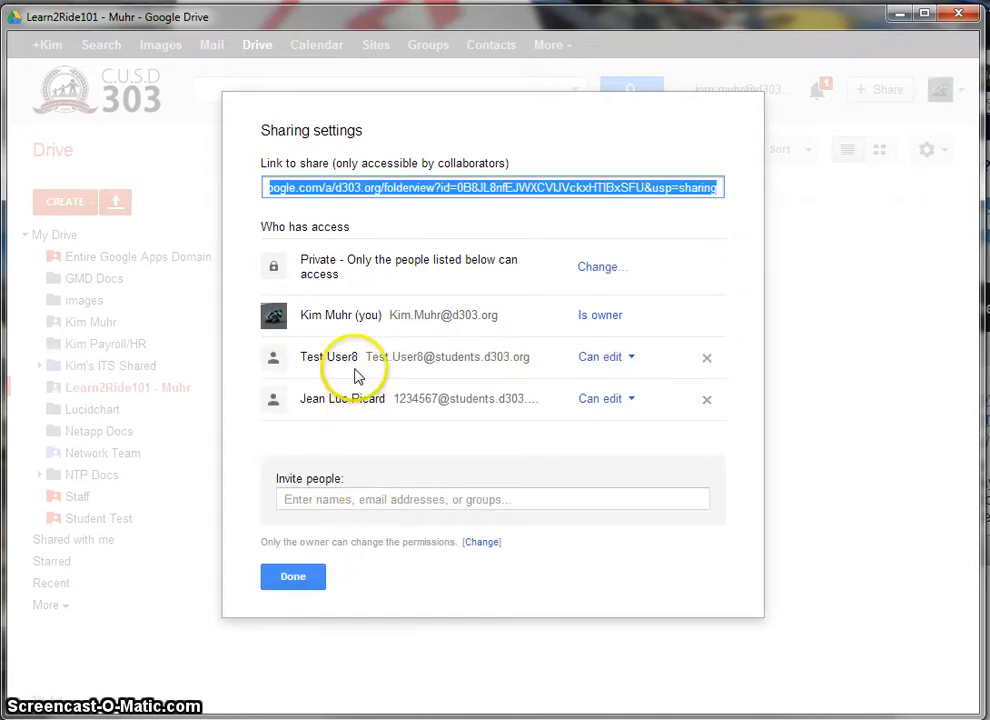
pyautogui.click(307, 586)
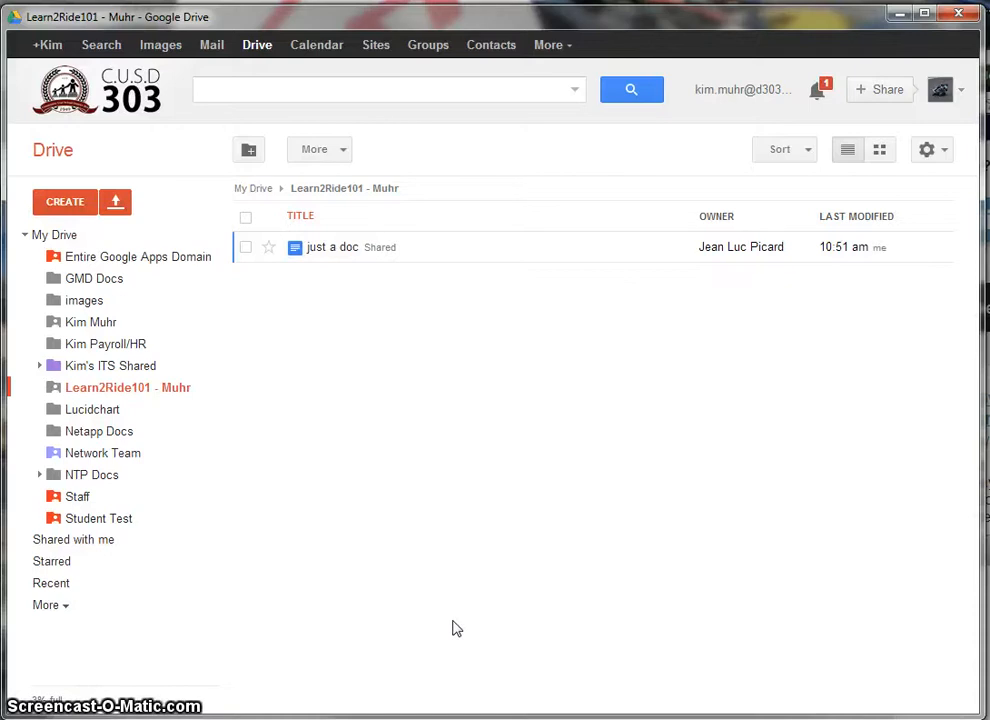
# Examine who owns and who can access the document "just a doc" in its sharing settings.
pyautogui.click(245, 248)
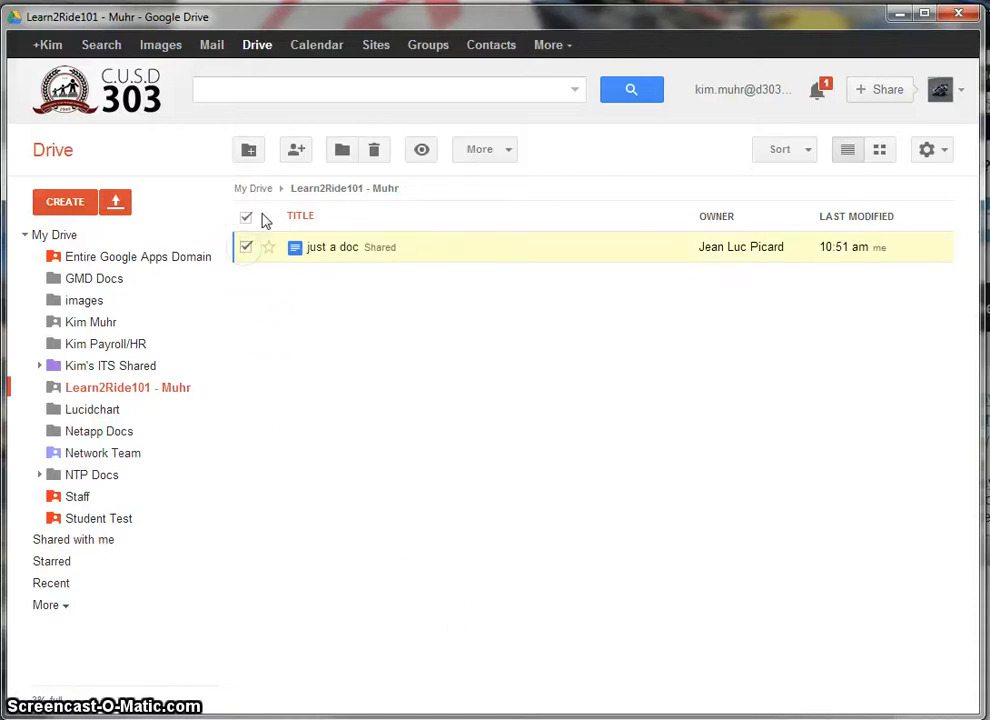
pyautogui.click(297, 151)
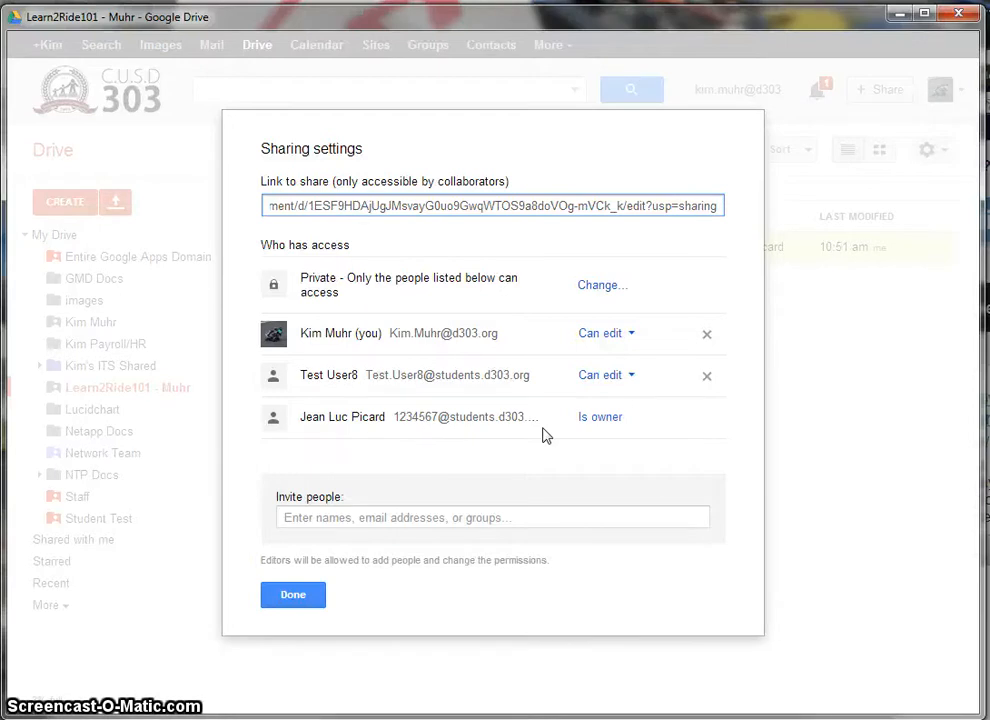
pyautogui.click(295, 594)
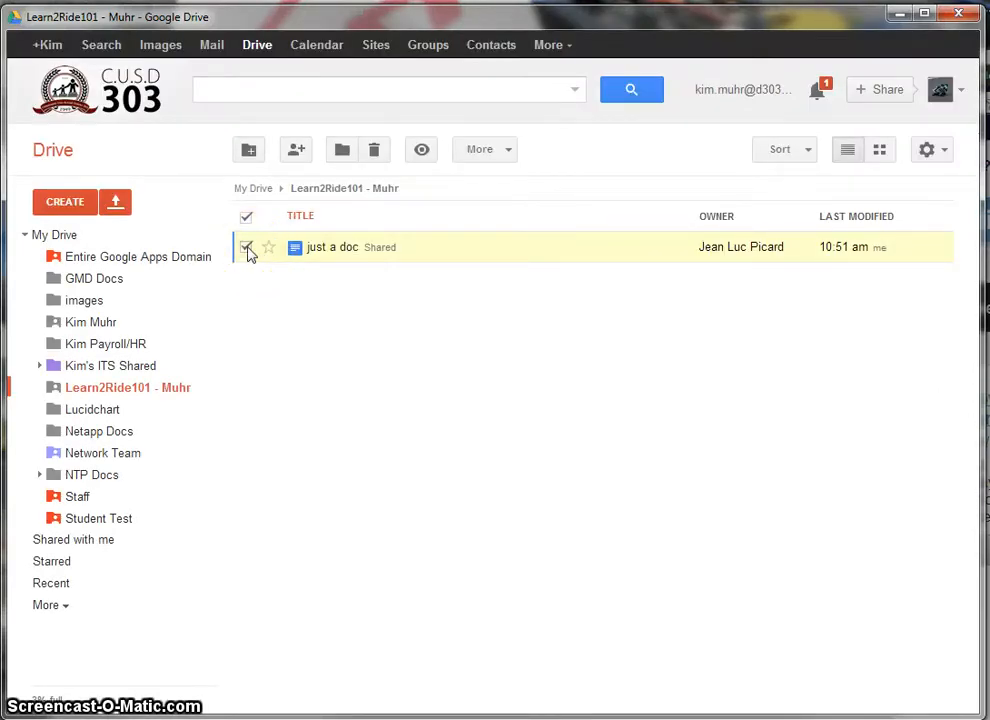
# Open the document "just a doc" and try starting a comment on its first word.
pyautogui.click(333, 250)
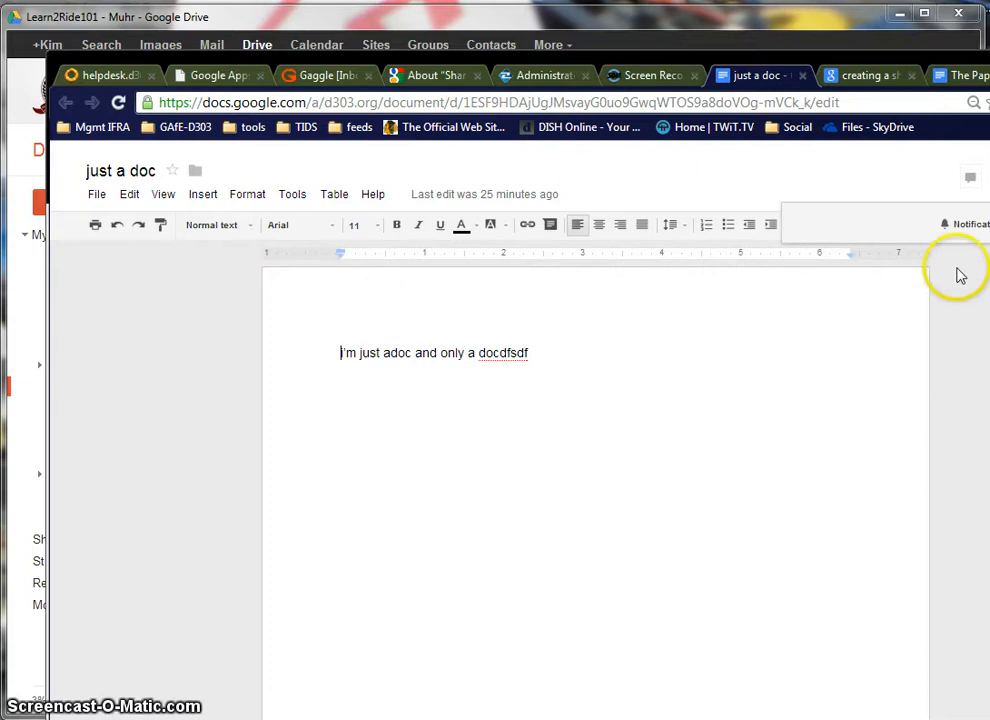
pyautogui.click(986, 225)
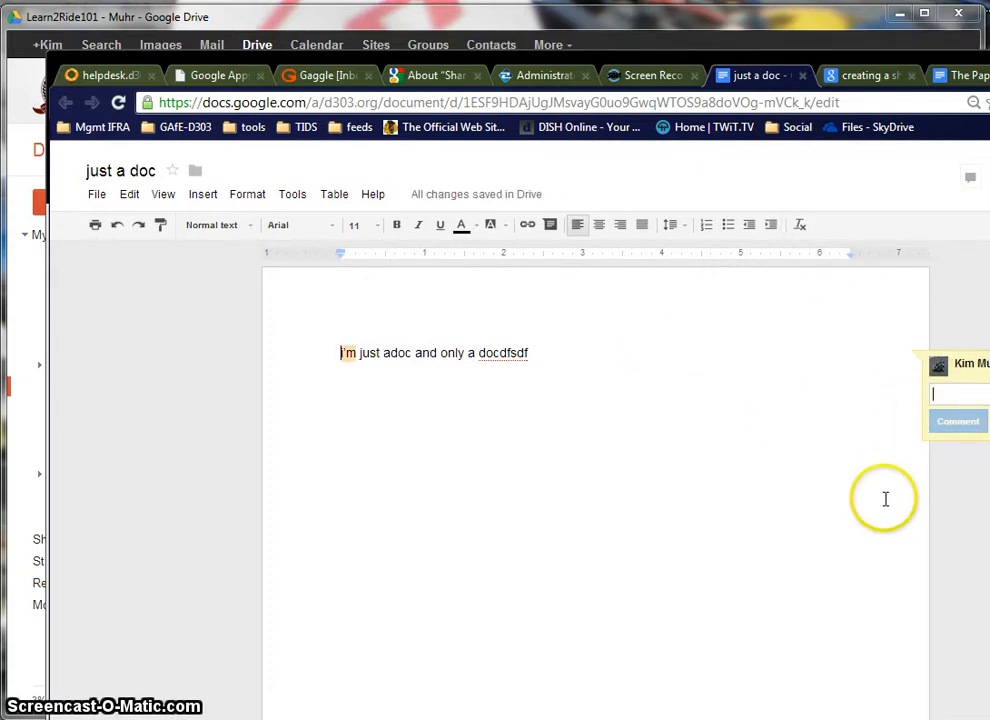
pyautogui.click(902, 364)
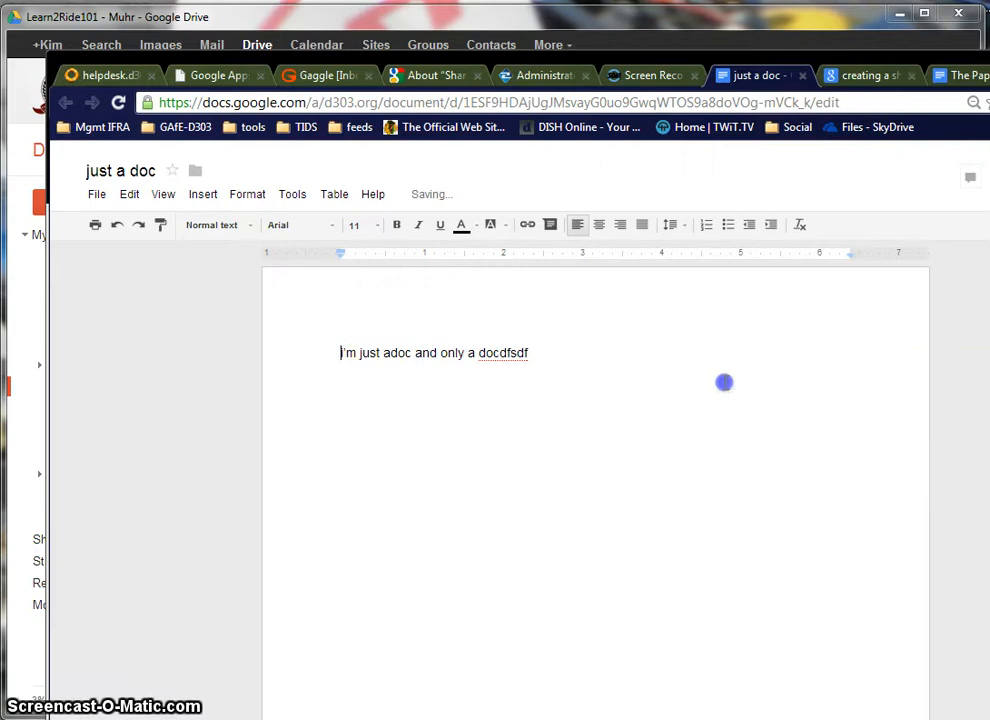
# Add the text "sd" below the existing sentence in the document, leaving one blank line between them.
pyautogui.click(580, 358)
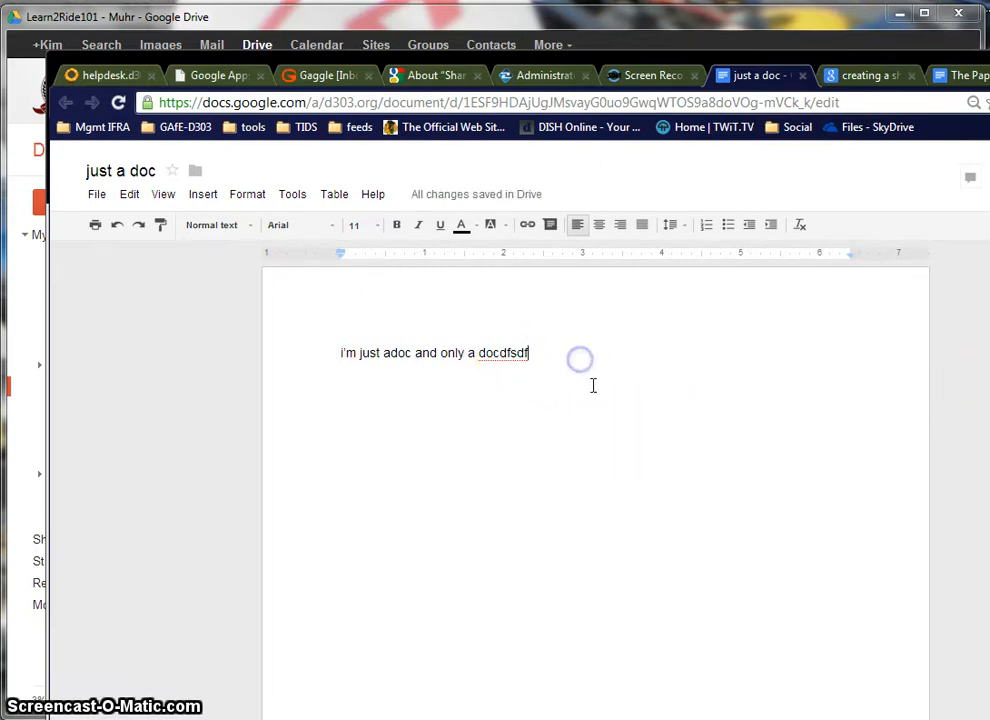
pyautogui.press('Return')
pyautogui.press('Return')
pyautogui.write('sd')
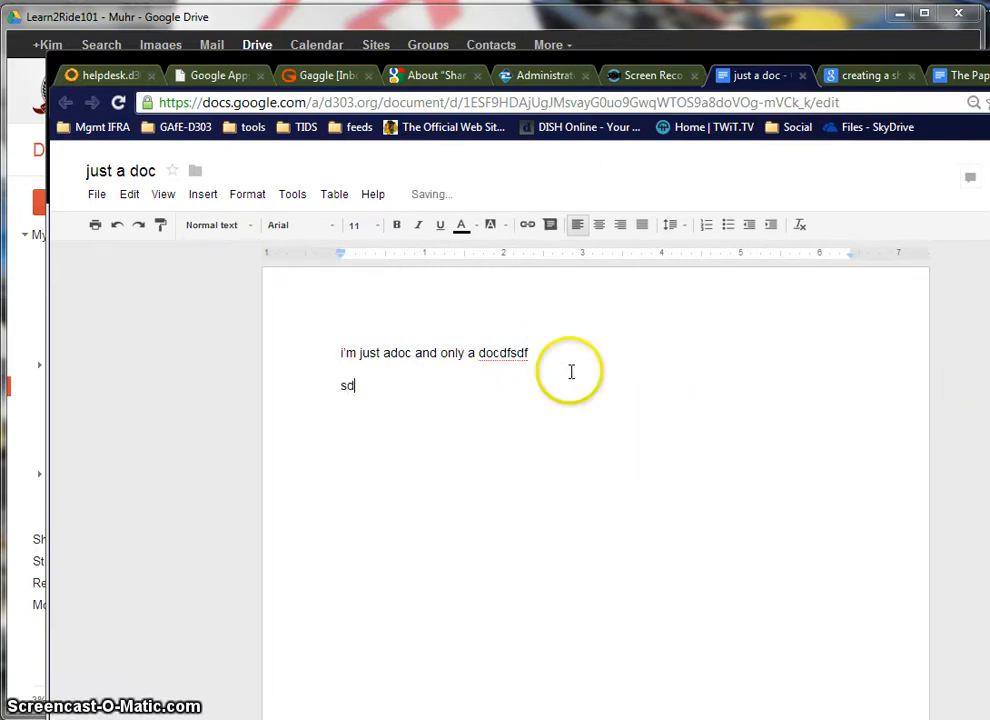
# Apply strikethrough to the new text "sd" below the sentence.
pyautogui.moveTo(369, 387); pyautogui.dragTo(267, 371)
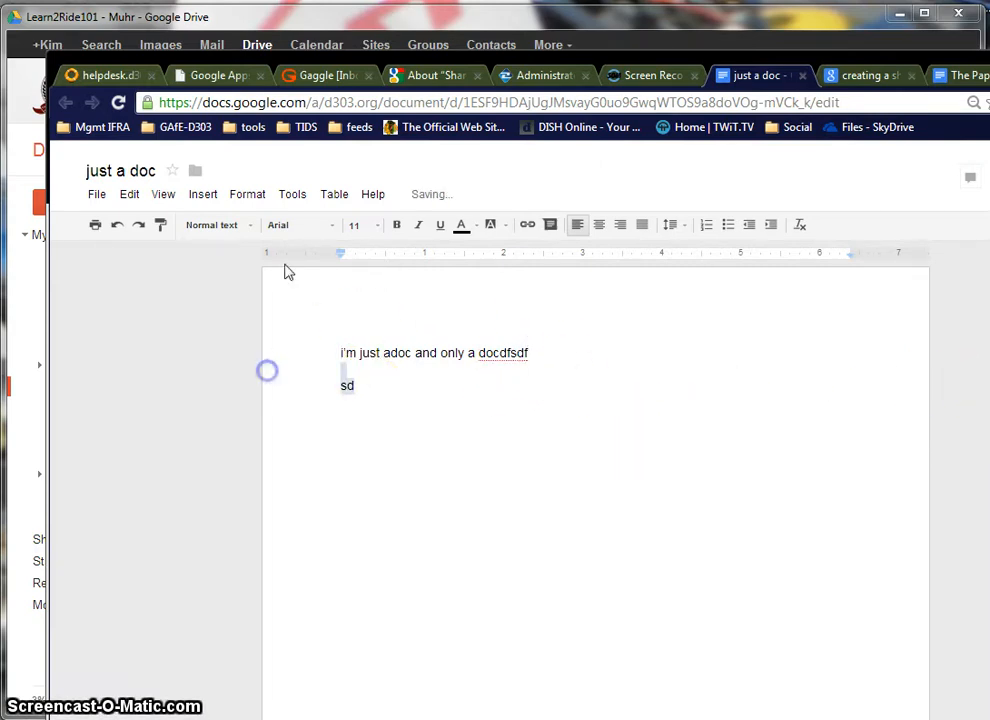
pyautogui.click(247, 195)
pyautogui.click(261, 294)
pyautogui.click(530, 455)
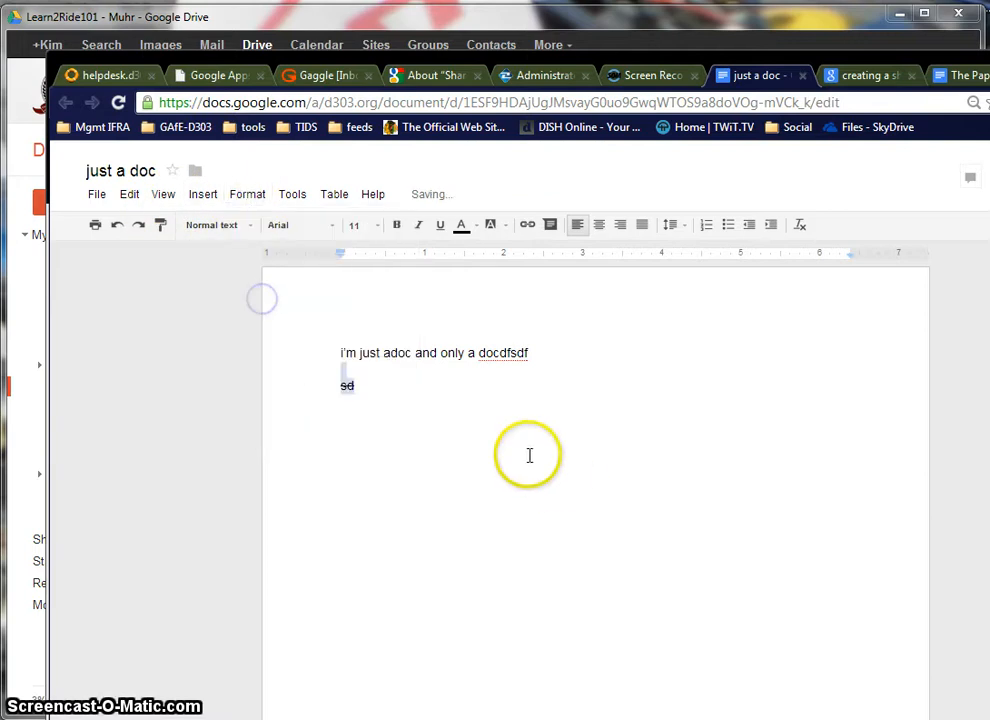
pyautogui.click(133, 490)
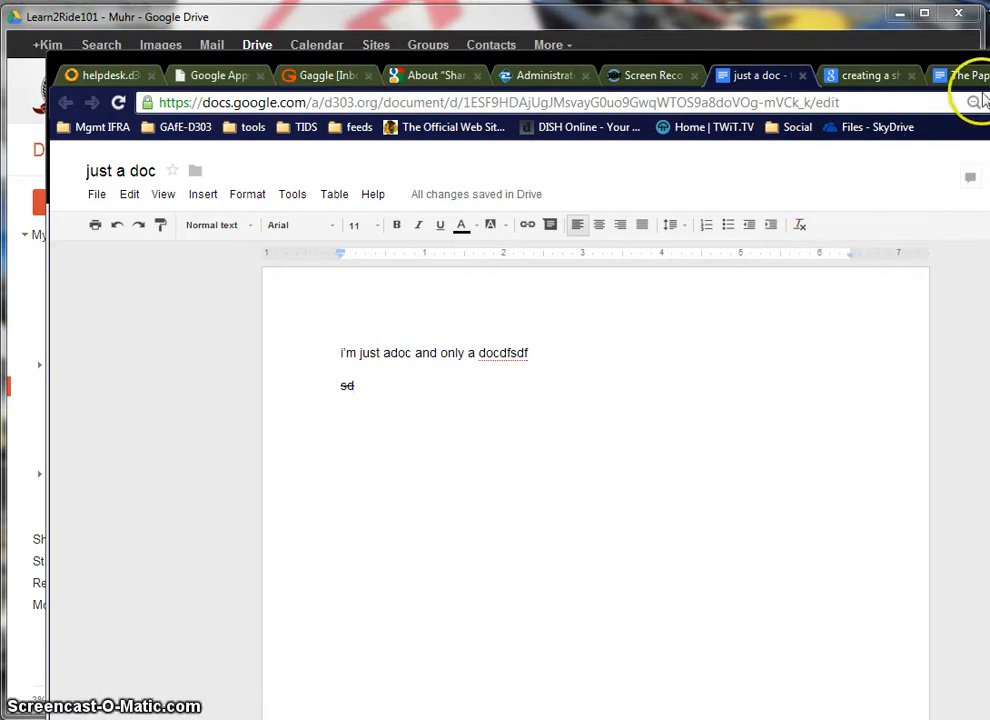
# Switch back to the Drive window, add the shared folder "Google User Guides" to My Drive, and show it there.
pyautogui.click(818, 22)
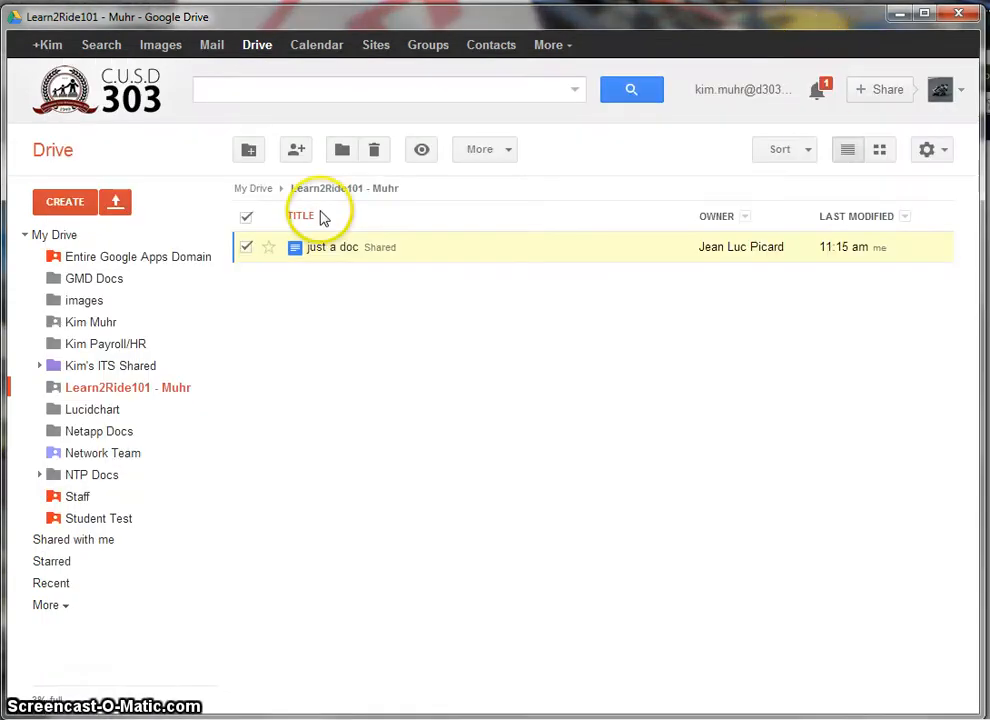
pyautogui.click(246, 248)
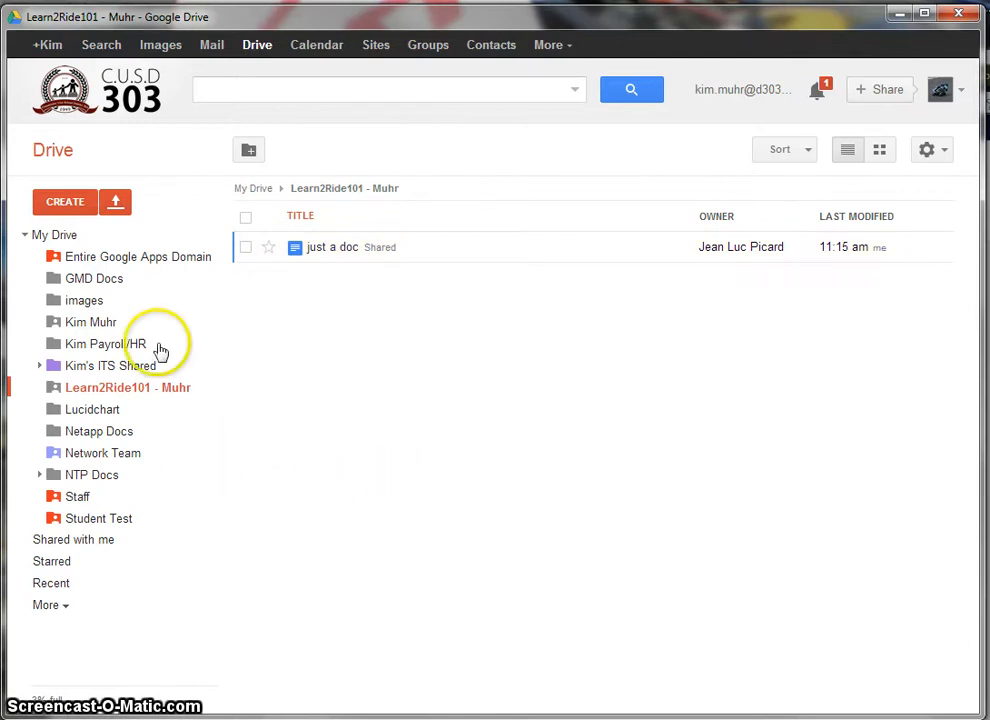
pyautogui.click(79, 543)
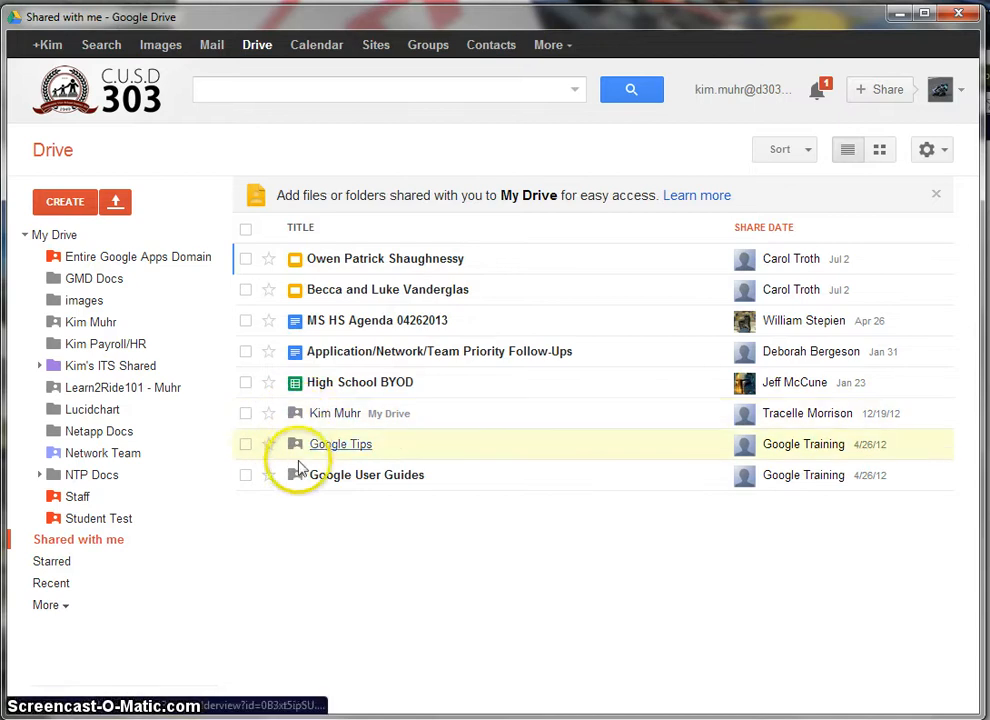
pyautogui.click(245, 477)
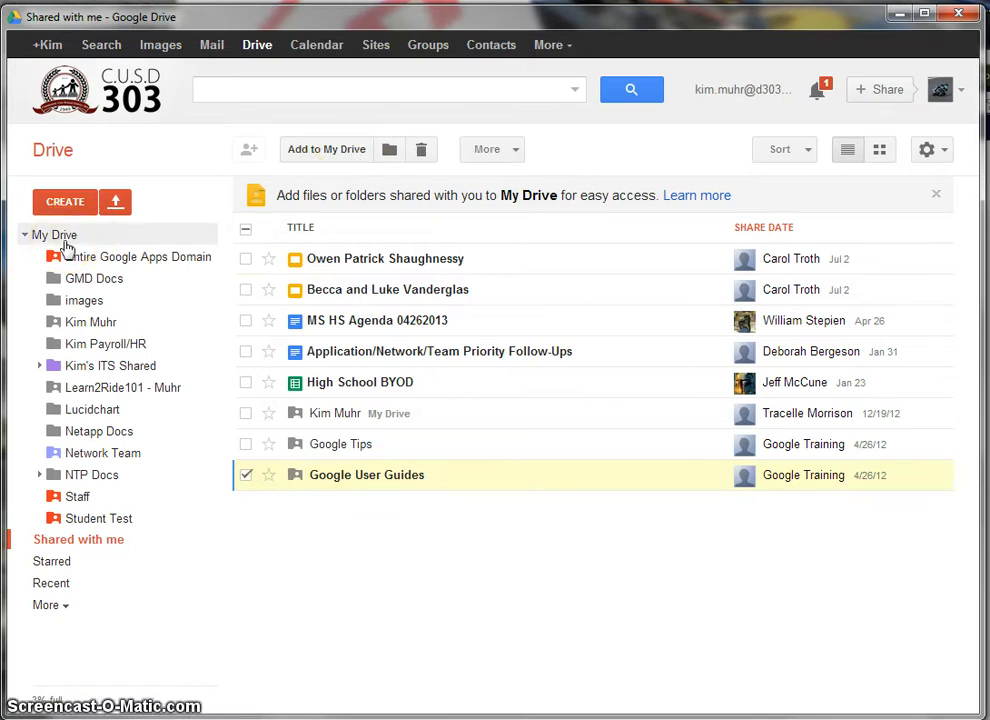
pyautogui.click(307, 151)
pyautogui.click(63, 237)
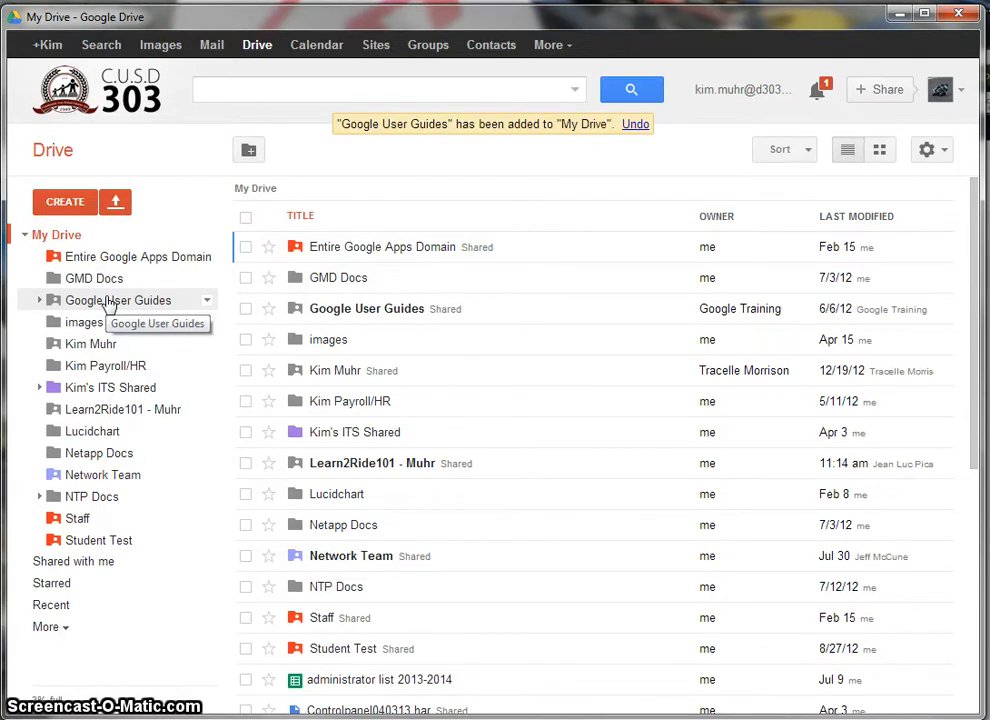
# Remove the folder "Google User Guides" from My Drive and look for it among the items shared with the account.
pyautogui.click(205, 301)
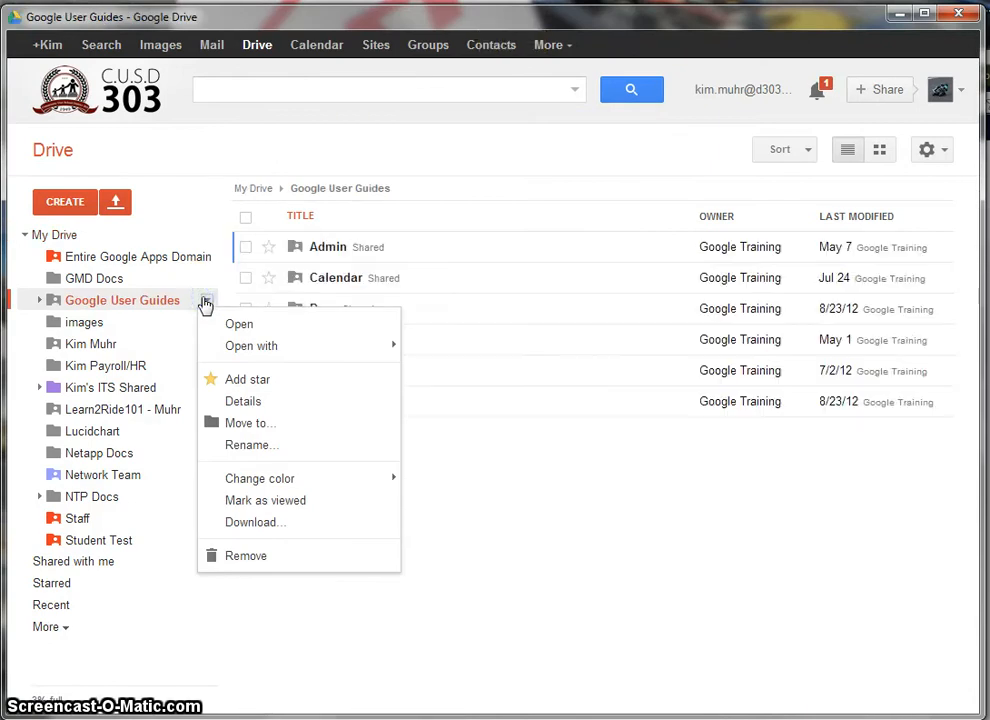
pyautogui.click(240, 556)
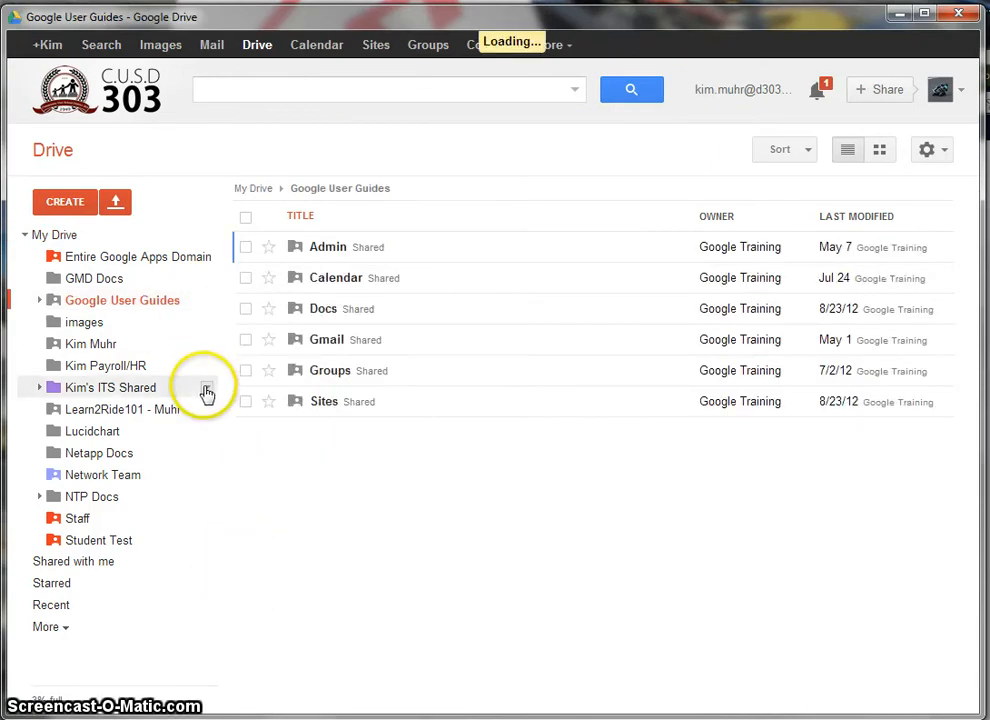
pyautogui.click(62, 236)
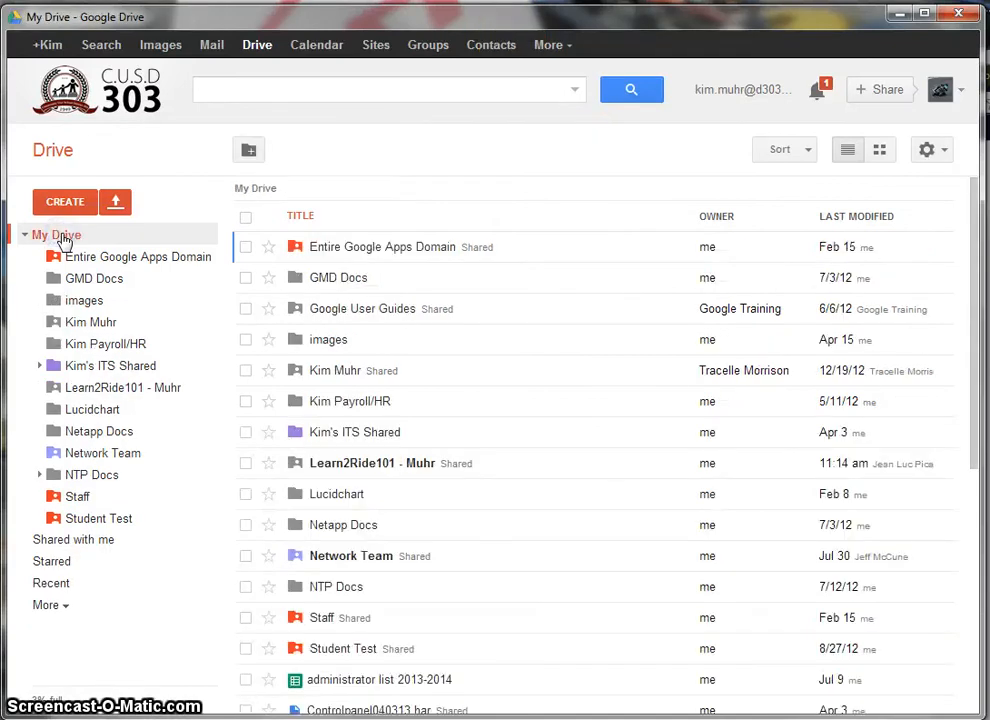
pyautogui.click(72, 543)
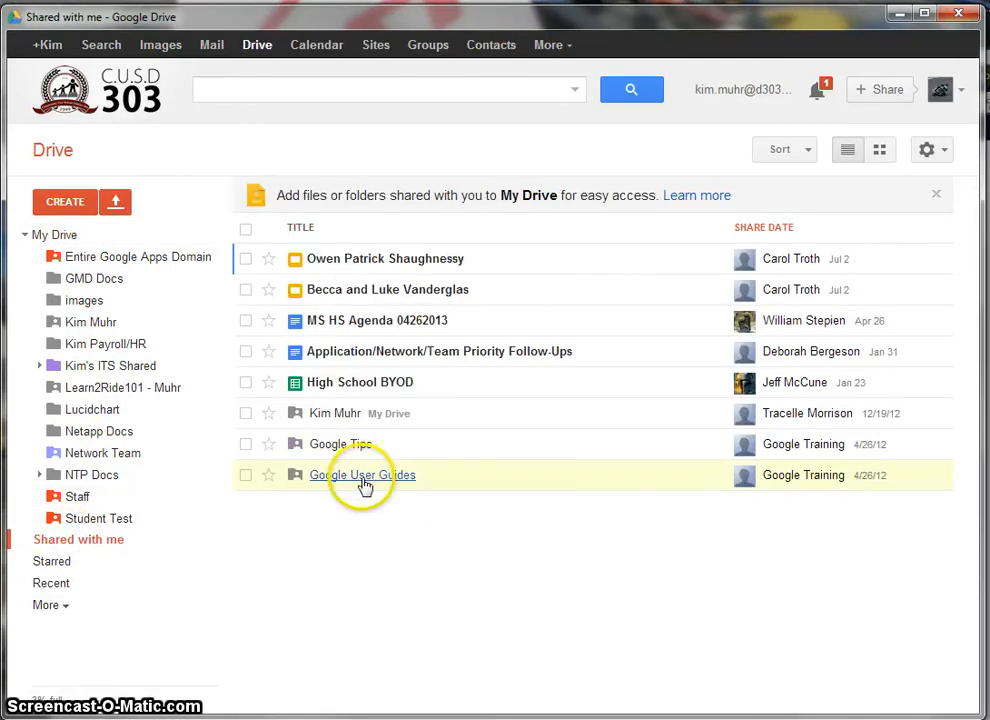